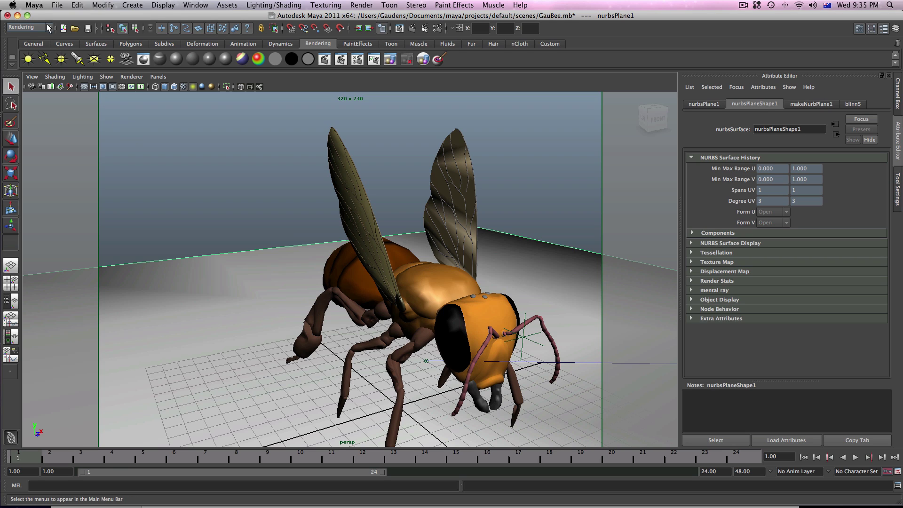
Step: Browse the menu sets and Render menu, dismissing them without rendering
left_click(28, 26)
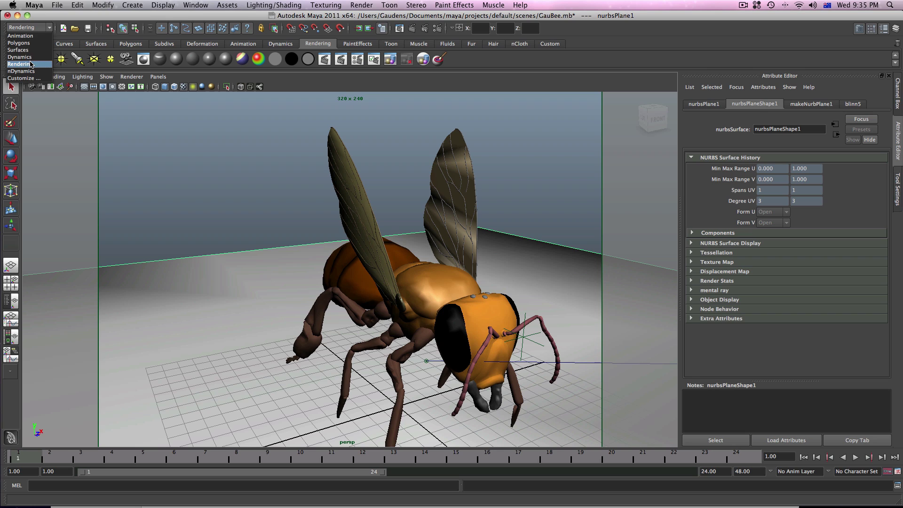
left_click(362, 6)
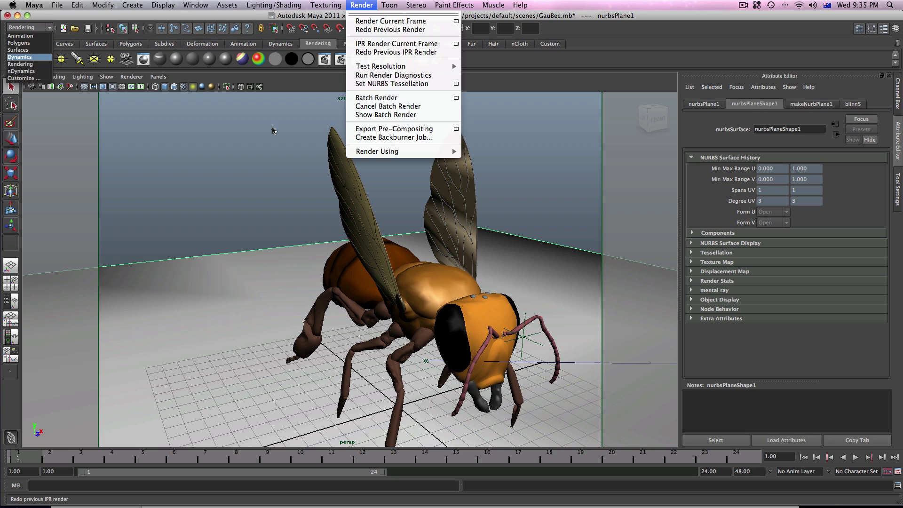
left_click(376, 69)
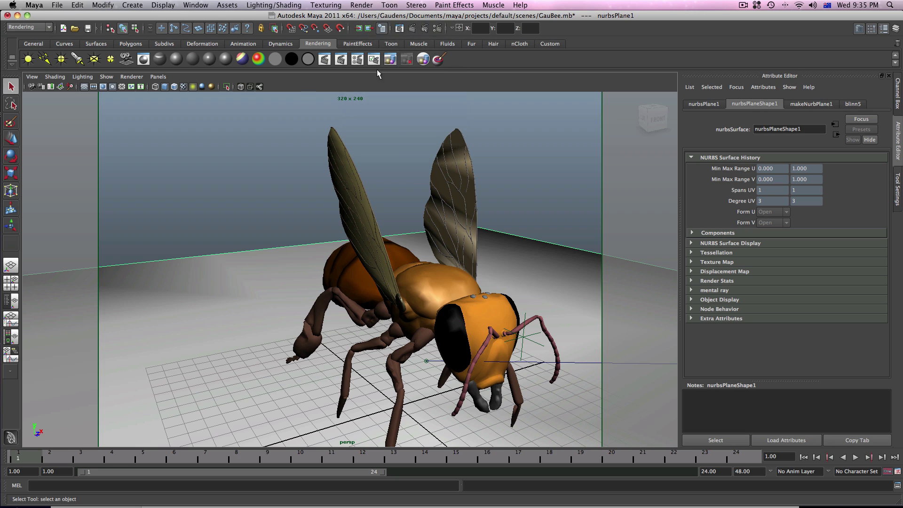
Step: Start an IPR render of the frame and drag a tuning region over the bee
left_click(425, 29)
scroll(257, 224, "up", 1)
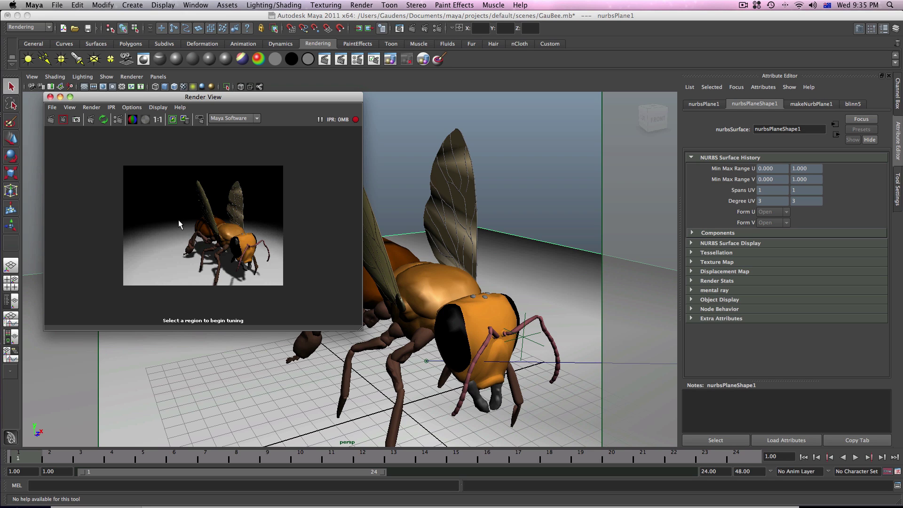
left_click_drag(153, 187, 278, 283)
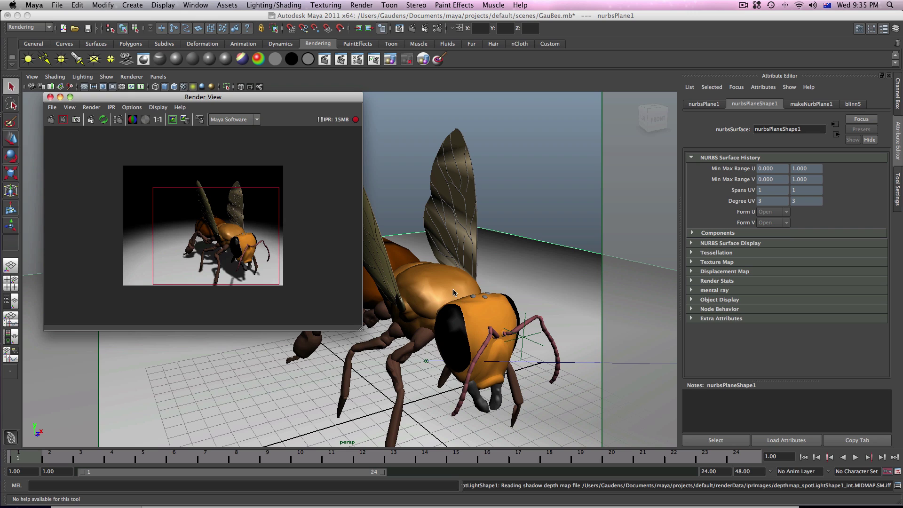
Step: Assign the bee's head a new Lambert (lambert2) and eyedrop the body's orange as its colour
left_click(493, 324)
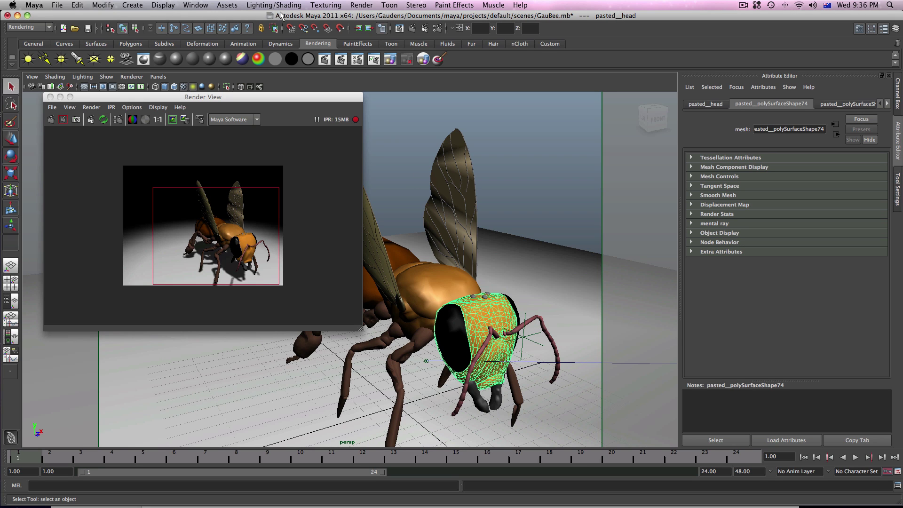
left_click(192, 58)
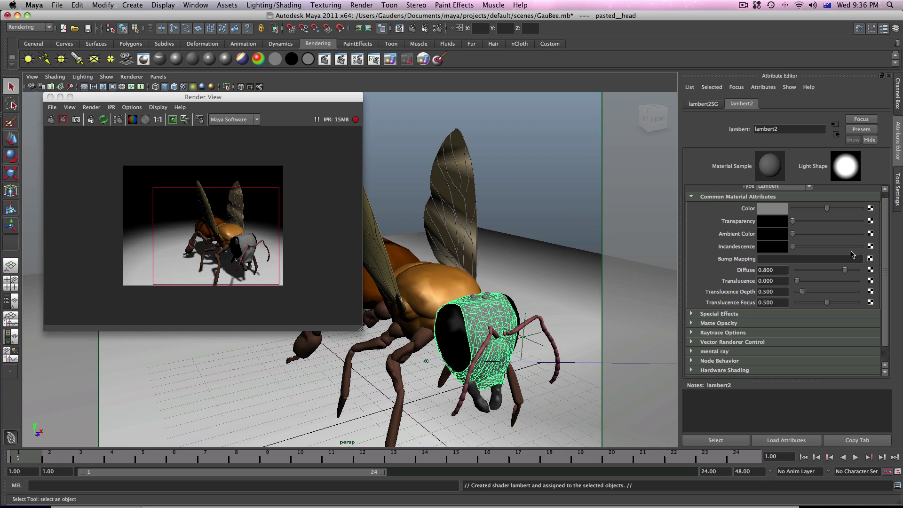
left_click(780, 209)
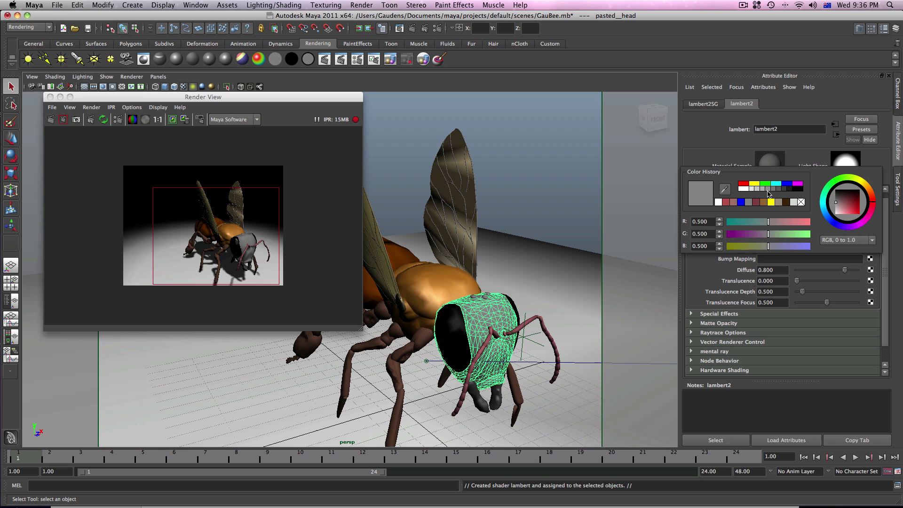
left_click(765, 186)
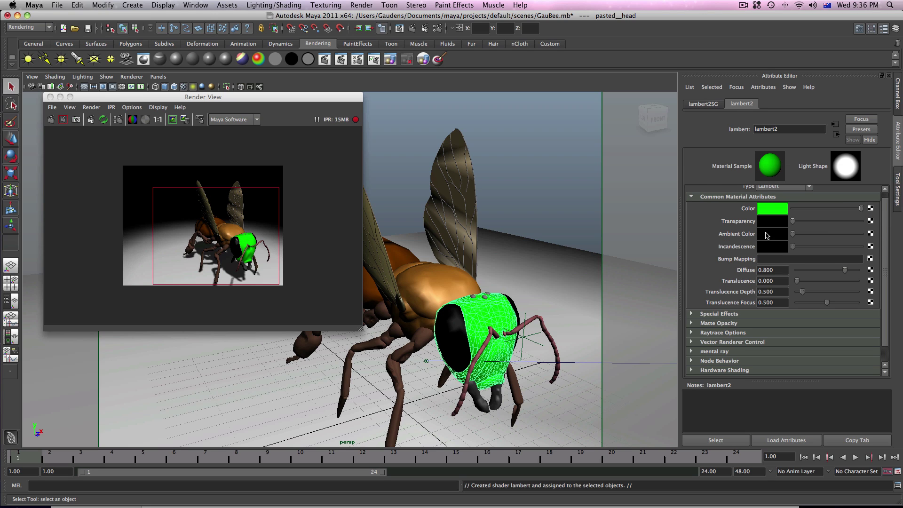
scroll(768, 235, "up", 1)
left_click(772, 217)
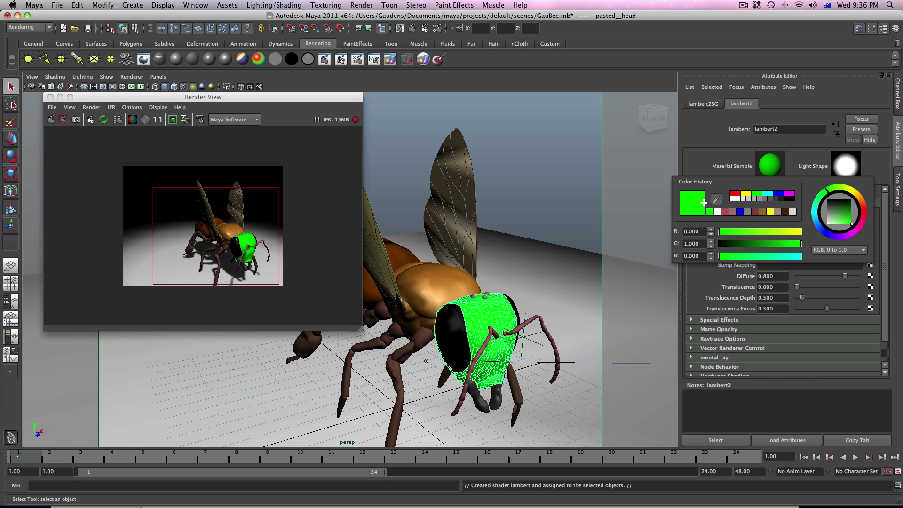
left_click(447, 290)
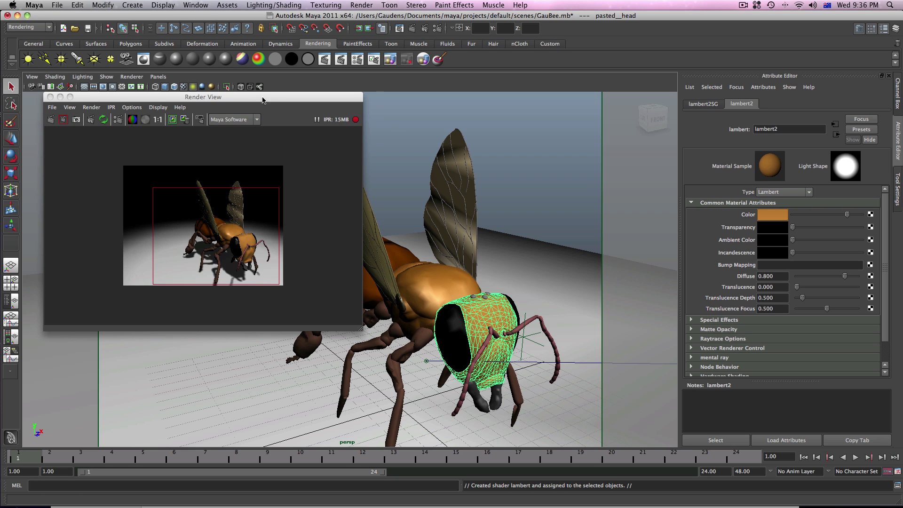
Step: Move Render View aside and select spotLight1 to show its depth-map shadow and cone settings
left_click_drag(263, 100, 221, 53)
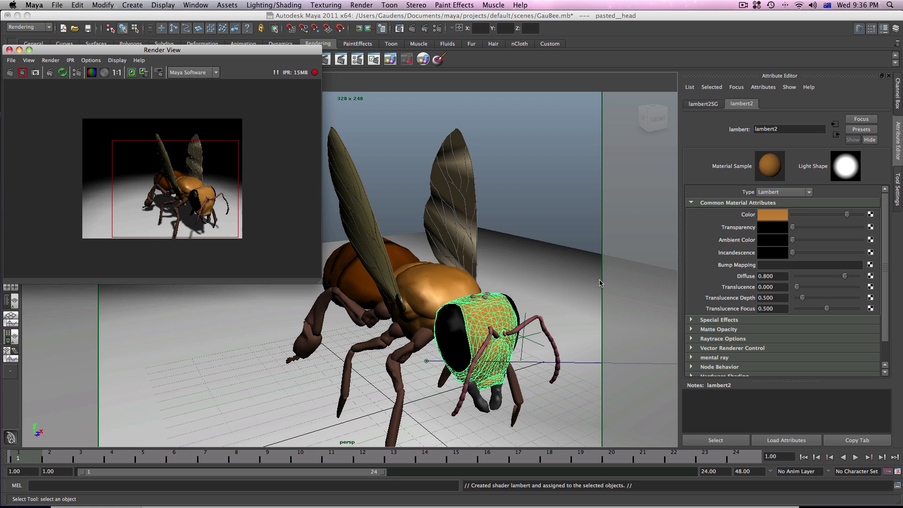
scroll(512, 167, "up", 5)
scroll(514, 168, "down", 6)
left_click_drag(514, 168, 380, 155, "alt")
scroll(508, 187, "down", 5)
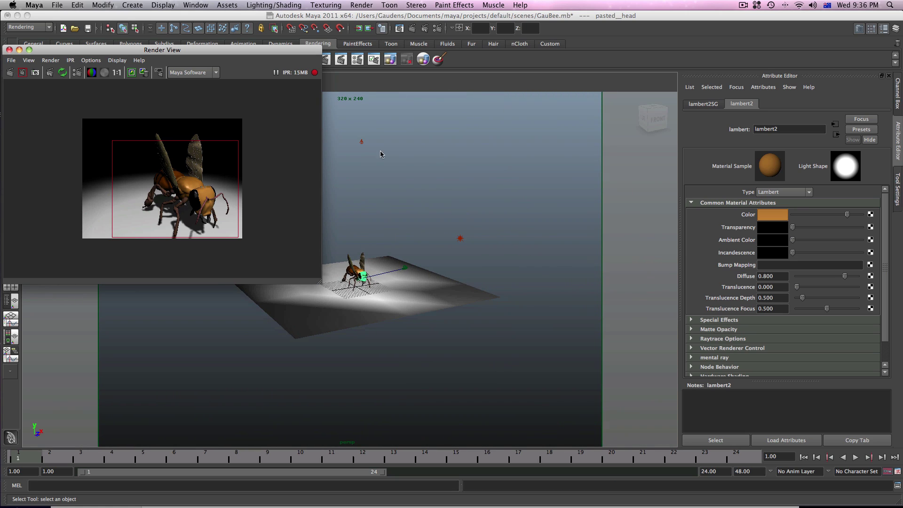
left_click(361, 141)
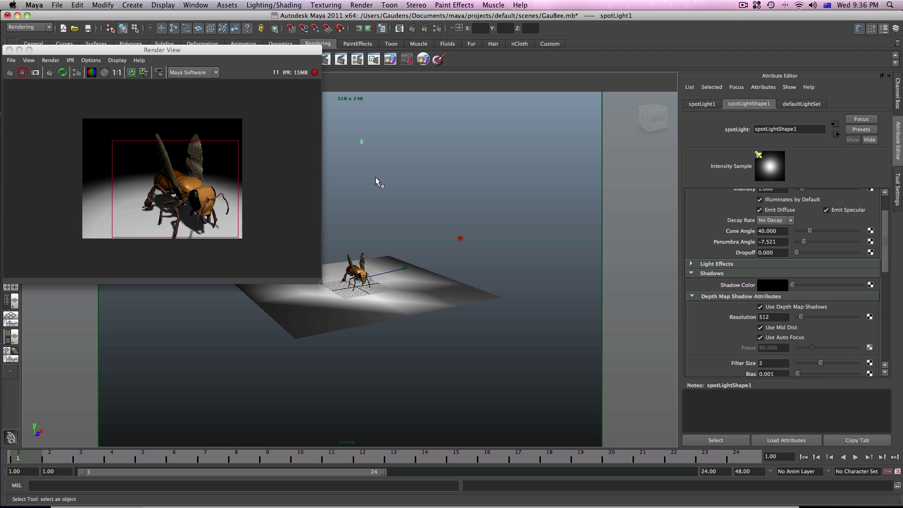
scroll(382, 263, "up", 1)
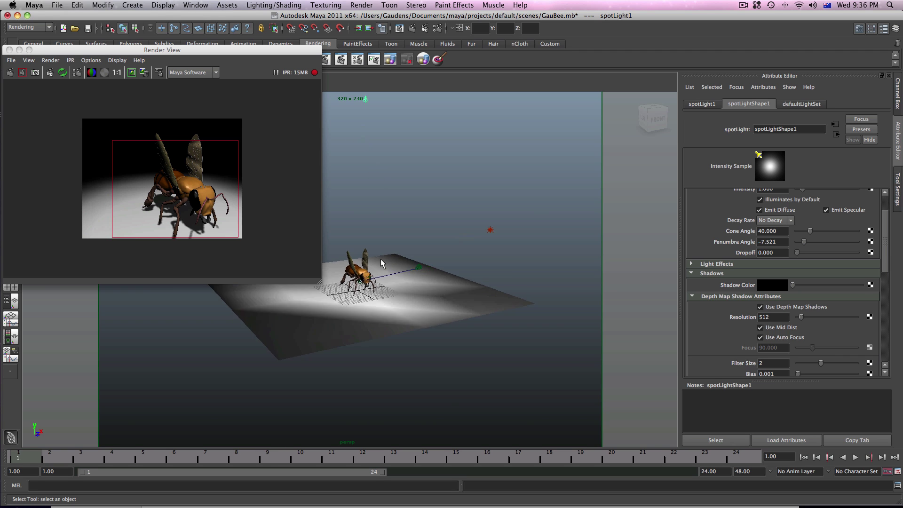
scroll(382, 264, "up", 6)
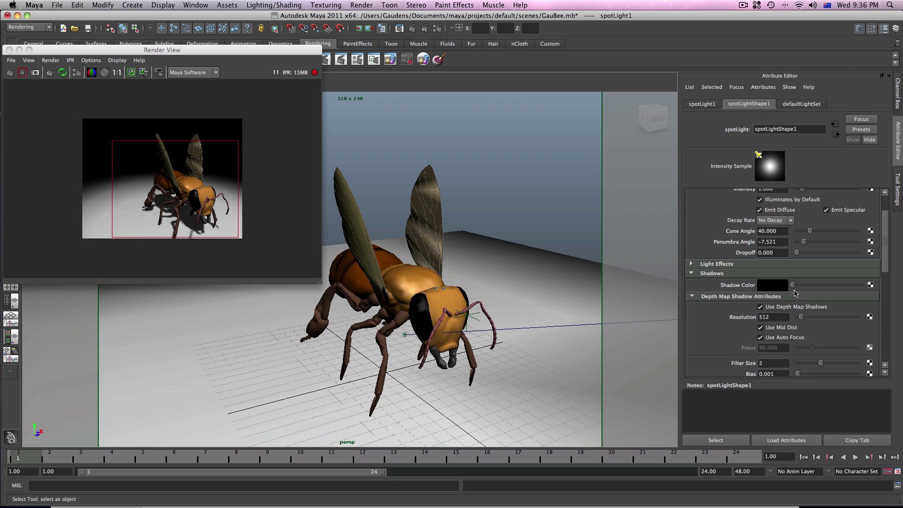
Step: Change spotLight1's shadow colour from black to grey and set its intensity to 1.484
mouse_move(793, 285)
left_mouse_down()
mouse_move(827, 287)
mouse_move(799, 288)
mouse_move(806, 288)
left_mouse_up()
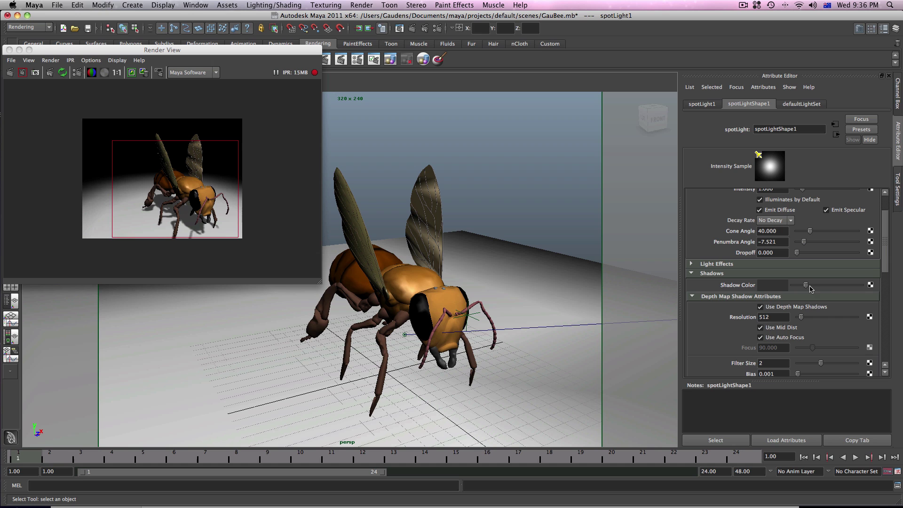
scroll(790, 220, "up", 1)
scroll(790, 221, "up", 3)
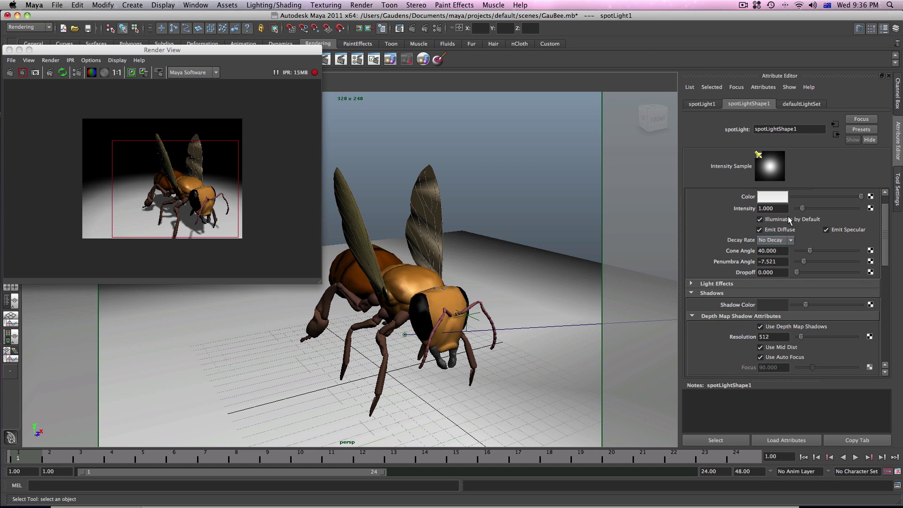
mouse_move(804, 231)
left_mouse_down()
mouse_move(819, 230)
mouse_move(807, 230)
left_mouse_up()
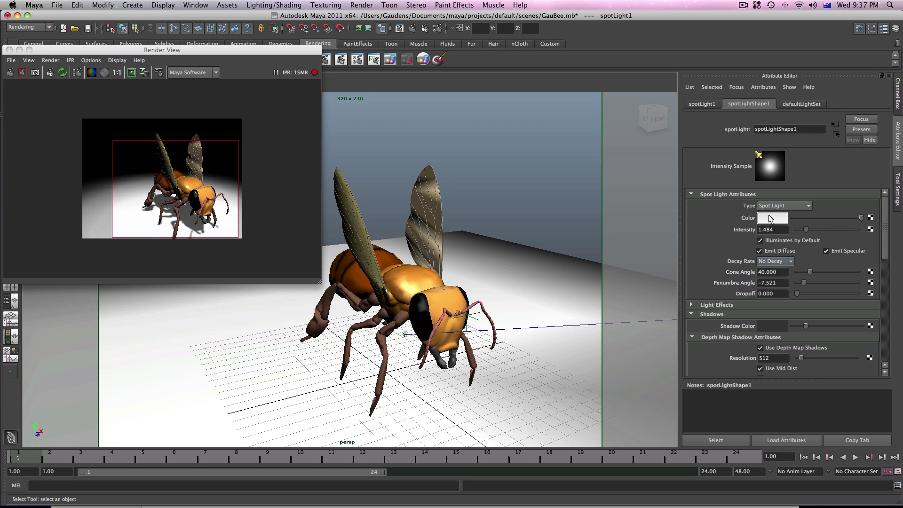
left_click(771, 219)
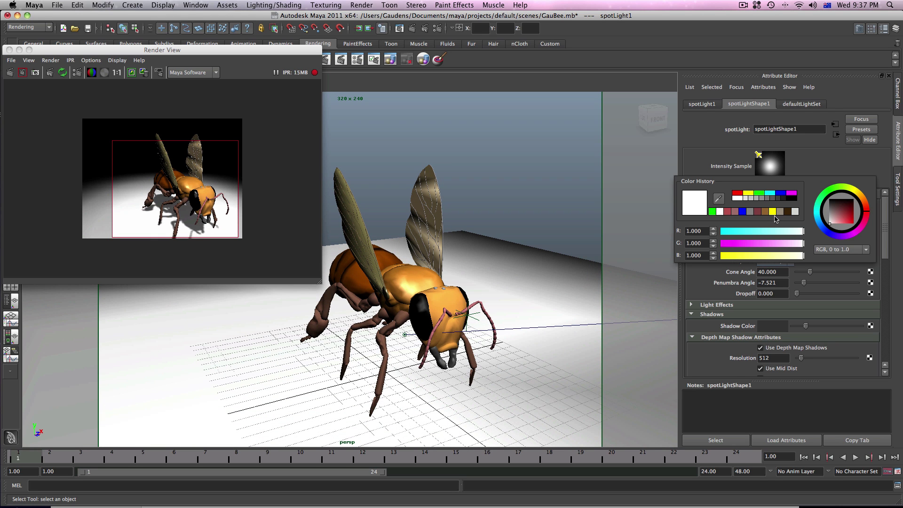
left_click(737, 193)
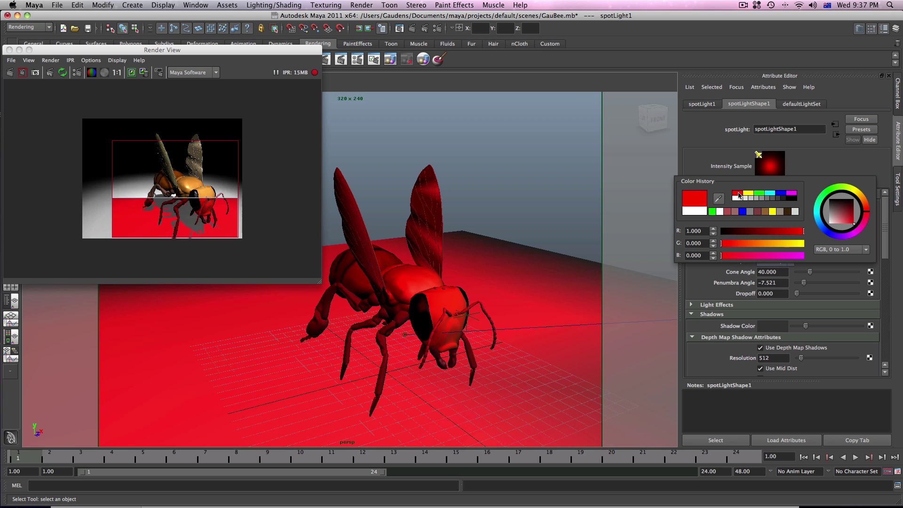
left_click(769, 193)
left_click(781, 192)
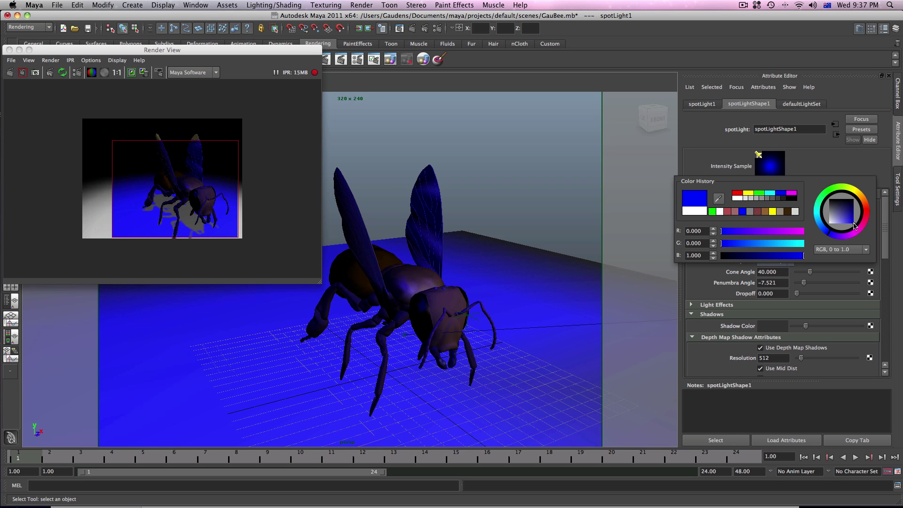
left_click(842, 217)
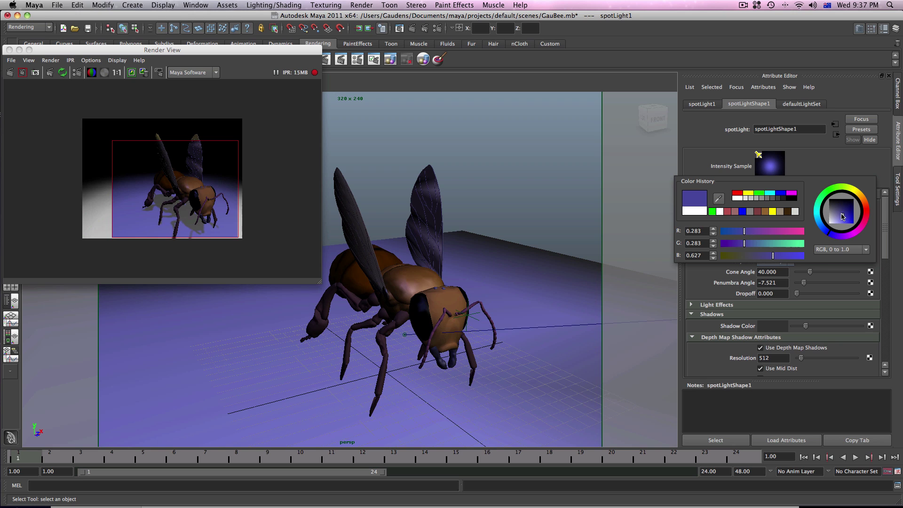
left_click_drag(842, 216, 835, 208)
left_click(737, 199)
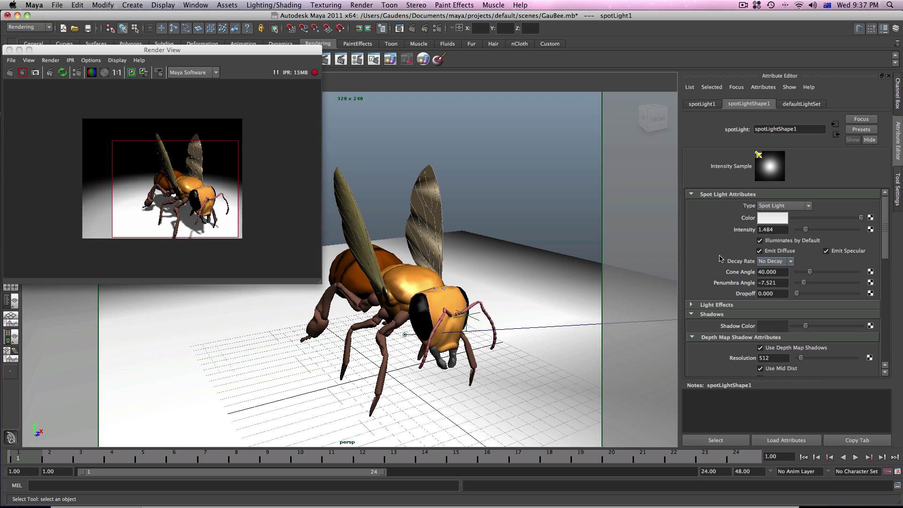
Step: Raise depth-map shadow resolution to about 1203, then 4895, then drop it to 16
scroll(719, 255, "down", 3)
scroll(720, 255, "down", 2)
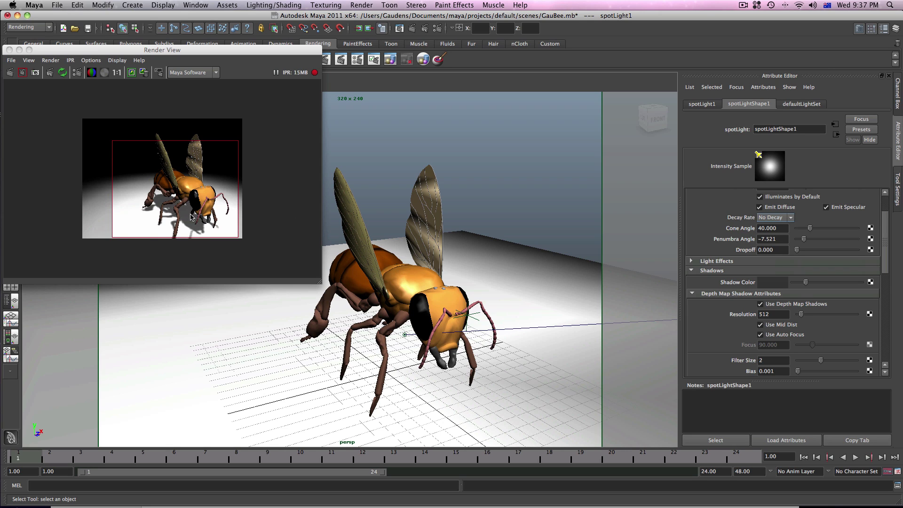
left_click_drag(801, 315, 804, 315)
left_click_drag(806, 314, 824, 317)
left_click_drag(824, 314, 729, 322)
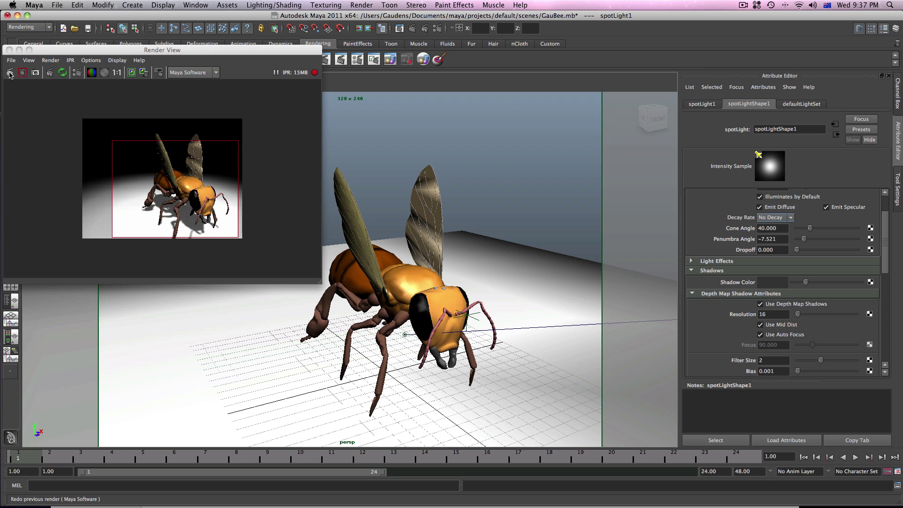
Step: Re-render the region, then the full 320 × 240 frame in Maya Software, and zoom in
left_click(23, 73)
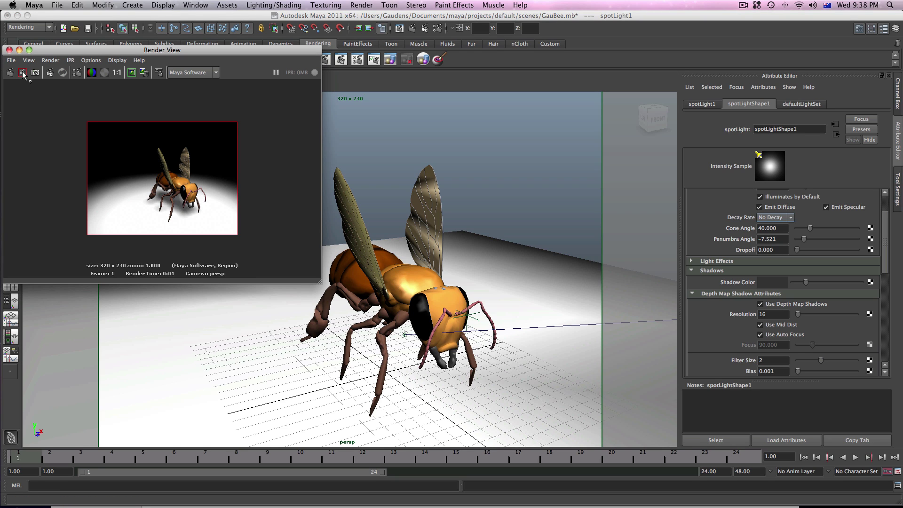
left_click(10, 73)
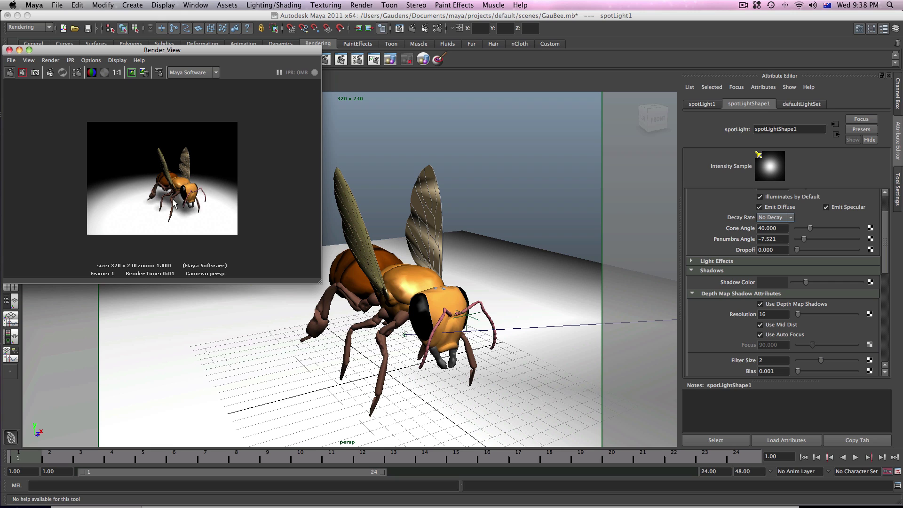
scroll(176, 202, "up", 5)
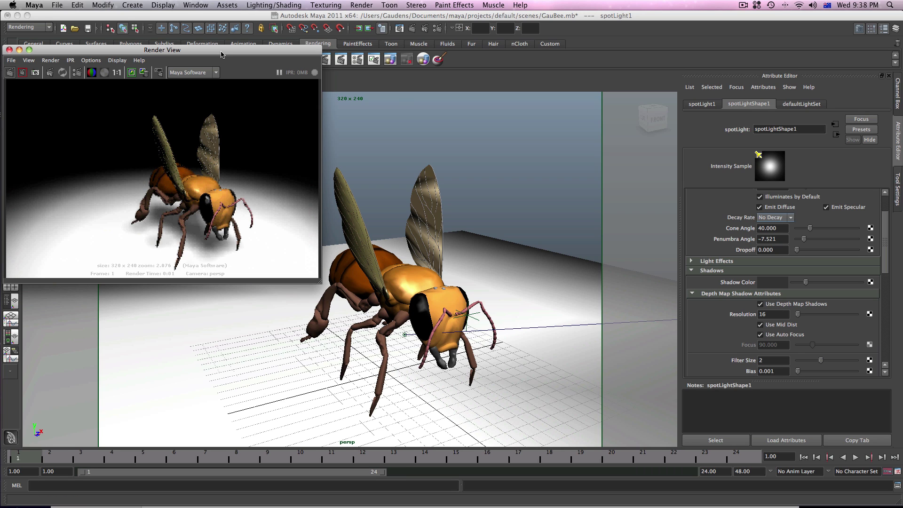
Step: Shift Render View up and right toward the menu bar and bring it to the front
left_click_drag(221, 55, 288, 9)
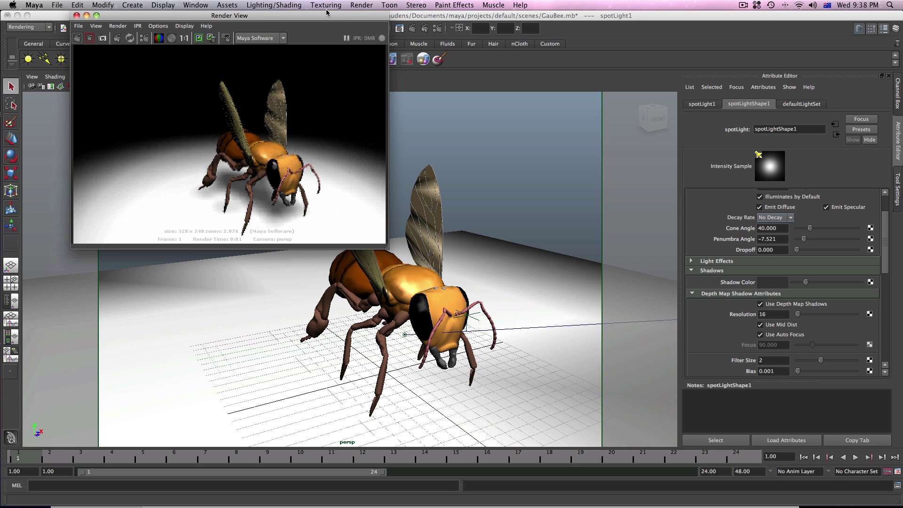
left_click_drag(379, 17, 399, 45)
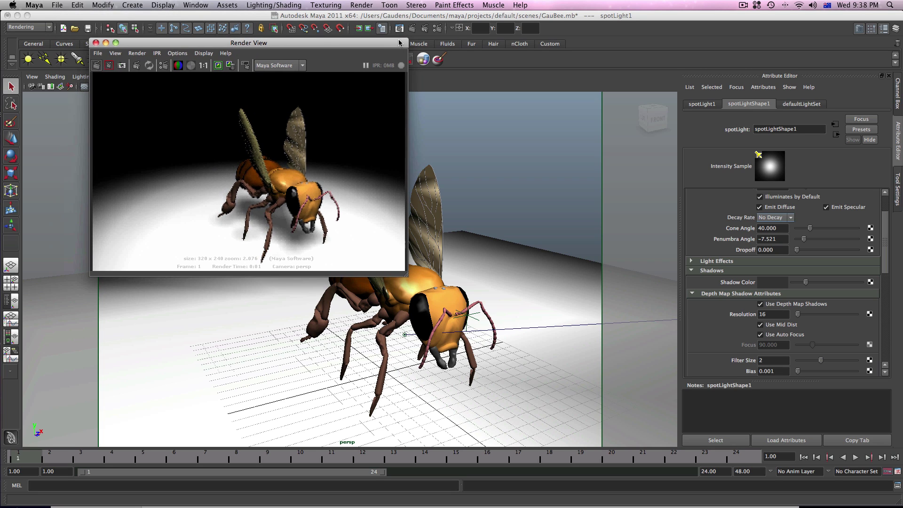